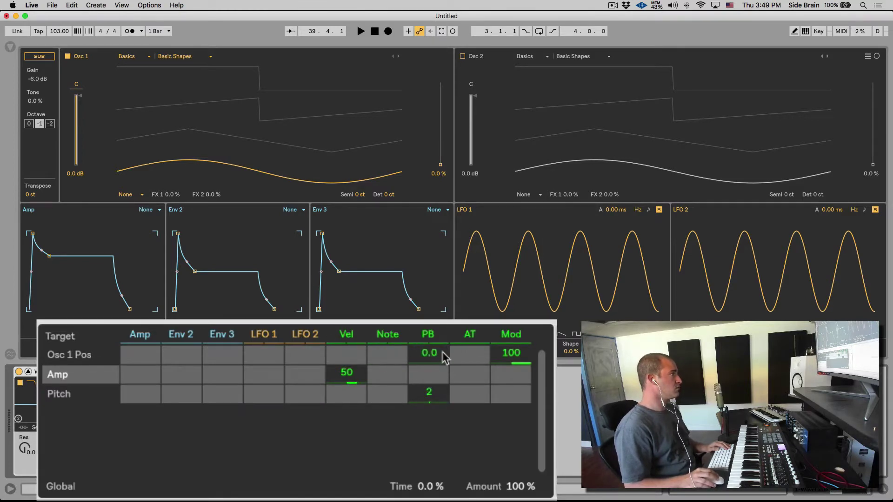
- Load the Piano wavetable from the Instrument category into Osc 1 at 26% position
{"action": "left_click", "coordinate": [143, 56]}
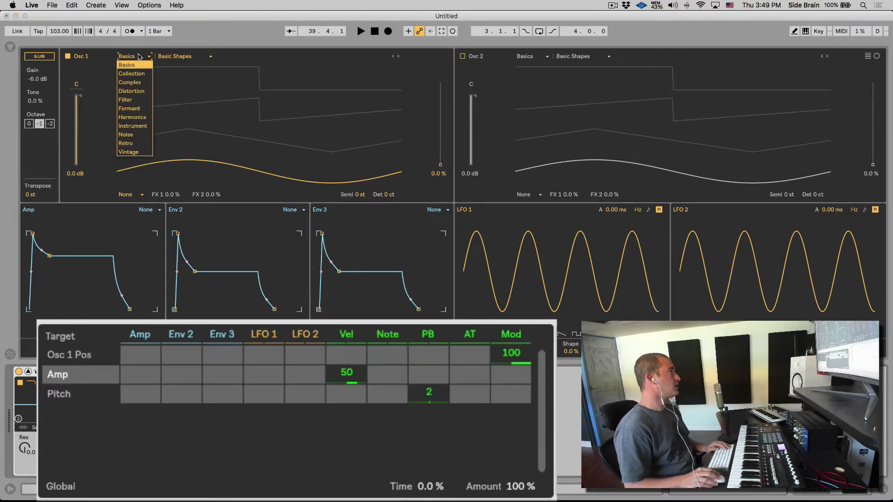
{"action": "left_click", "coordinate": [143, 127]}
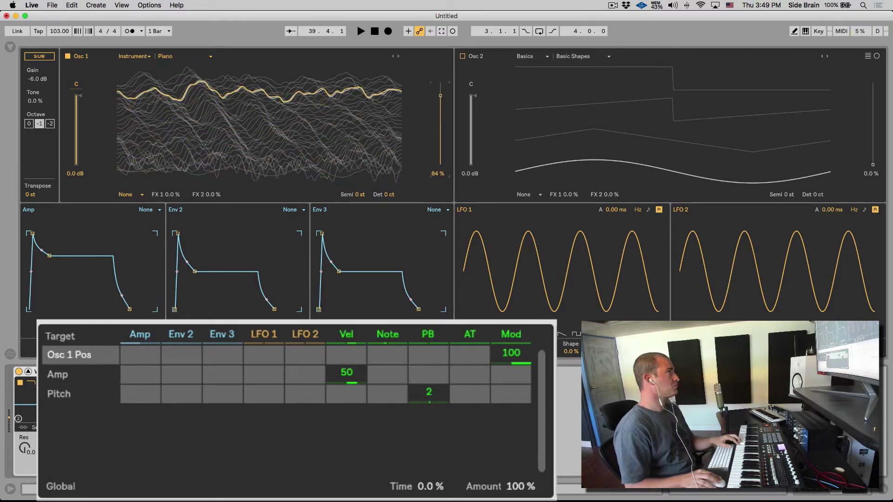
{"action": "left_click_drag", "start_coordinate": [441, 96], "coordinate": [441, 148]}
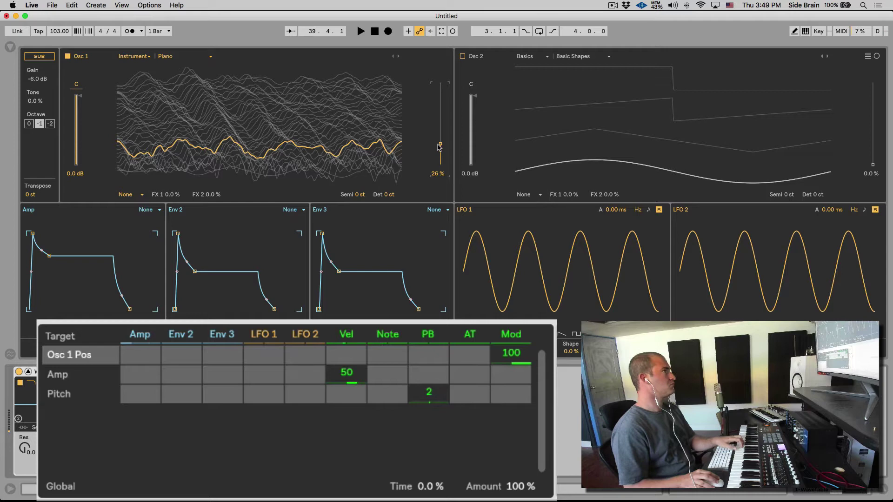
- Switch Osc 1 to the Strings 3 wavetable, set its position to about 42%, and leave velocity-to-pitch unrouted
{"action": "left_click", "coordinate": [176, 58]}
{"action": "left_click", "coordinate": [195, 91]}
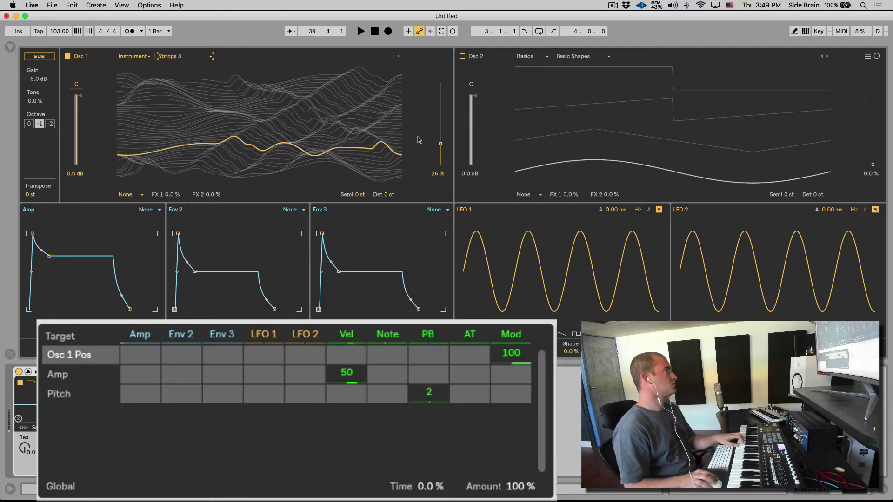
{"action": "mouse_move", "coordinate": [441, 144]}
{"action": "left_mouse_down"}
{"action": "mouse_move", "coordinate": [442, 84]}
{"action": "mouse_move", "coordinate": [441, 131]}
{"action": "left_mouse_up"}
{"action": "left_click", "coordinate": [362, 399]}
{"action": "left_click", "coordinate": [368, 432]}
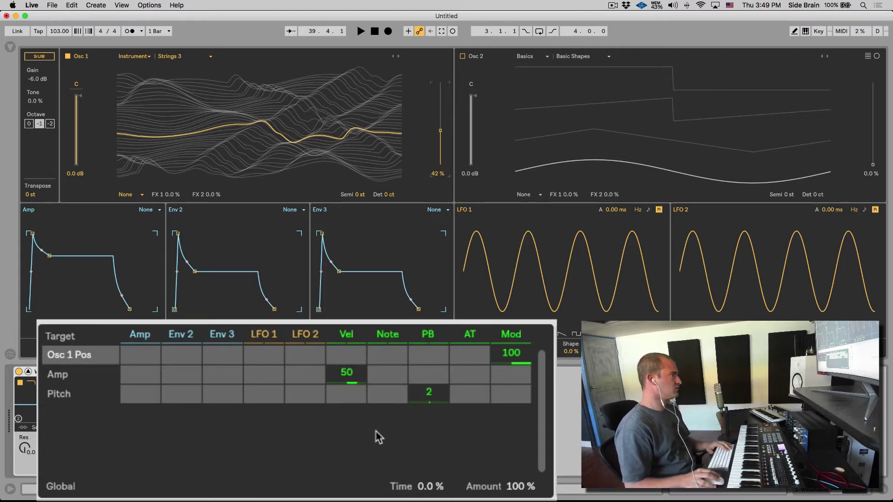
- Route velocity to Amp at 100 and add a slot-1 clip with two G3 notes, the first at velocity 11
{"action": "left_click", "coordinate": [344, 377]}
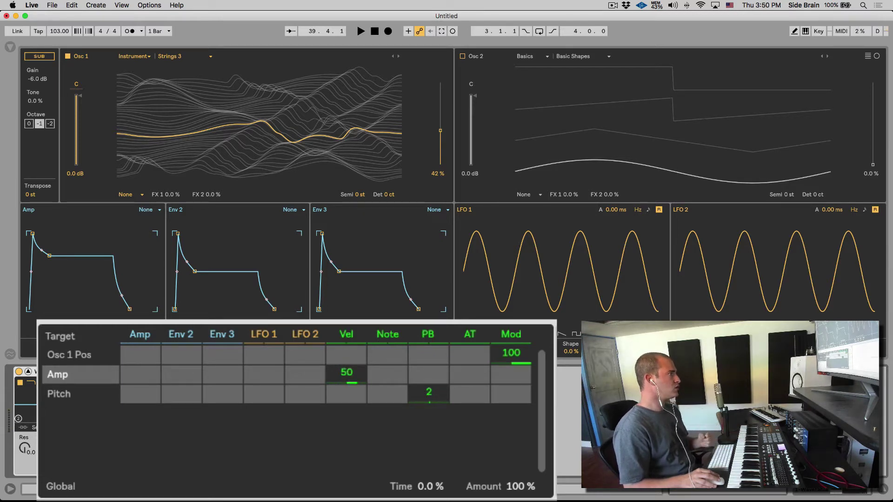
{"action": "left_click_drag", "start_coordinate": [346, 374], "coordinate": [347, 365]}
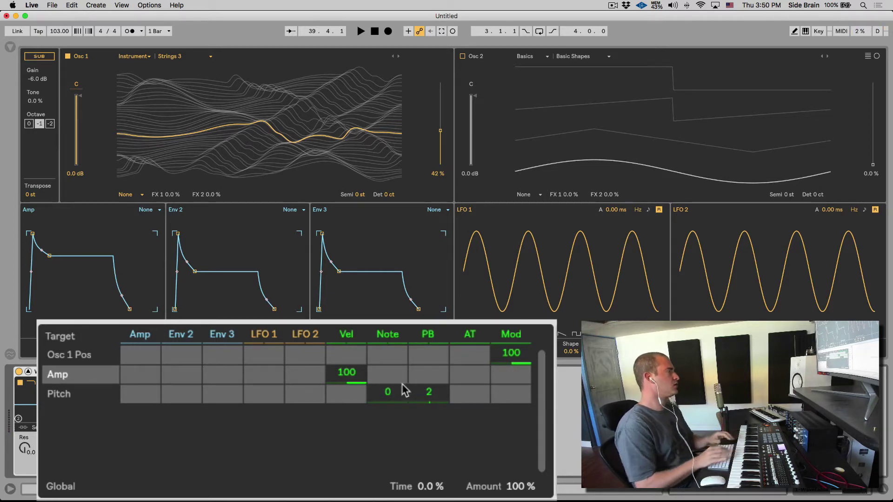
{"action": "left_click", "coordinate": [377, 105]}
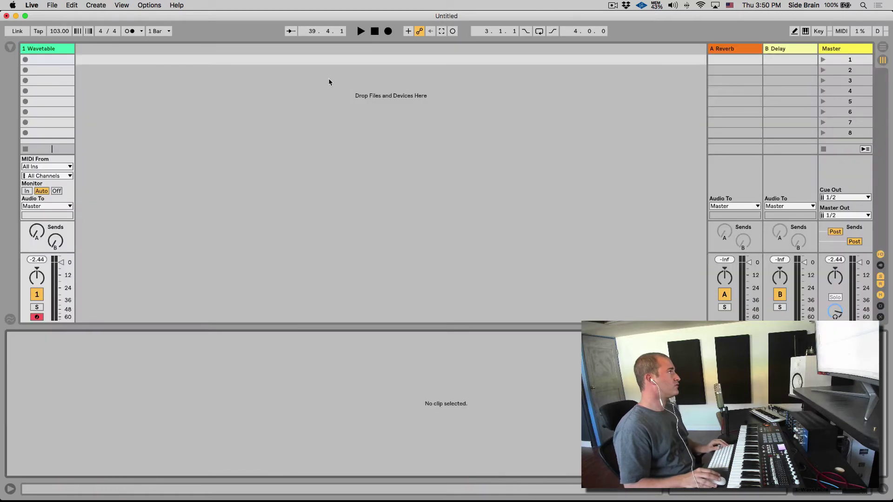
{"action": "double_click", "coordinate": [60, 63]}
{"action": "double_click", "coordinate": [278, 395]}
{"action": "double_click", "coordinate": [368, 402]}
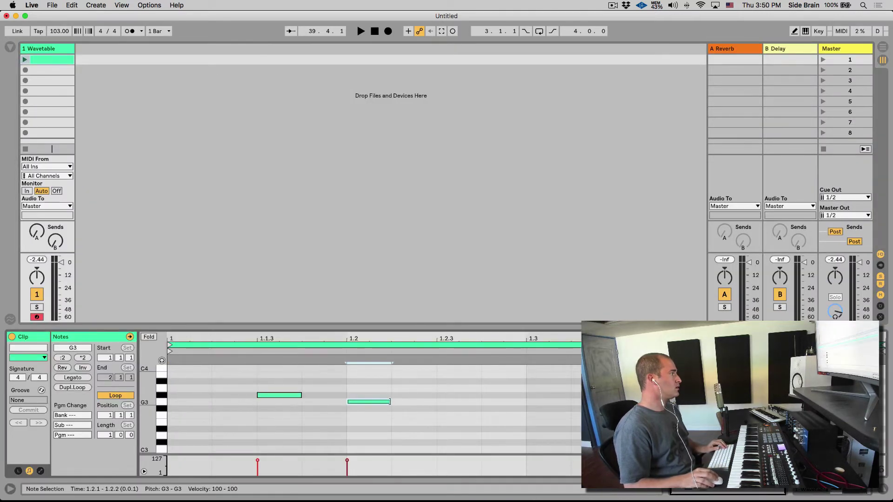
{"action": "left_click_drag", "start_coordinate": [257, 465], "coordinate": [258, 475]}
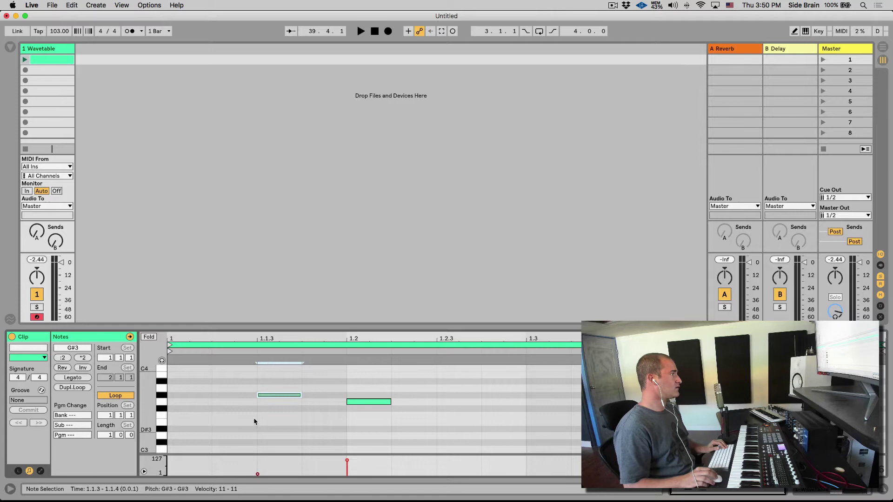
{"action": "left_click_drag", "start_coordinate": [249, 381], "coordinate": [425, 432]}
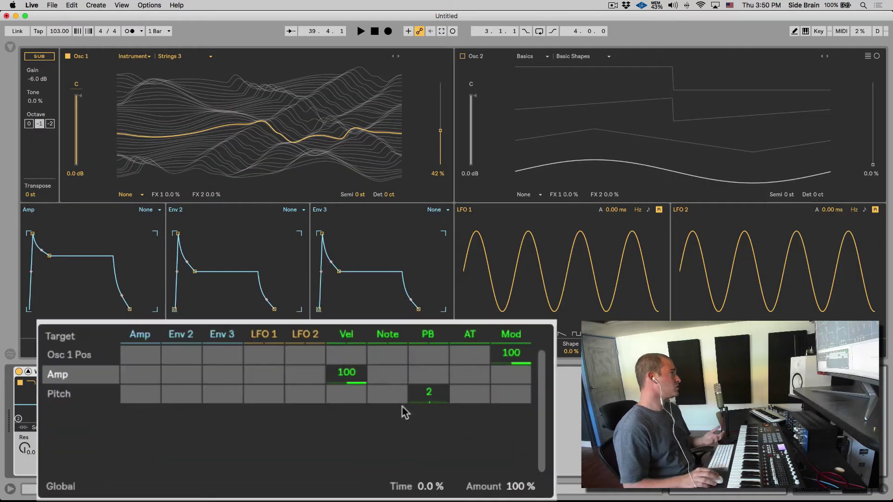
- Zero velocity's Amp modulation, add Filter 1 Freq as a target, and lower the cutoff to 798 Hz
{"action": "left_click_drag", "start_coordinate": [348, 379], "coordinate": [350, 382]}
{"action": "left_click", "coordinate": [60, 451]}
{"action": "left_click", "coordinate": [326, 430]}
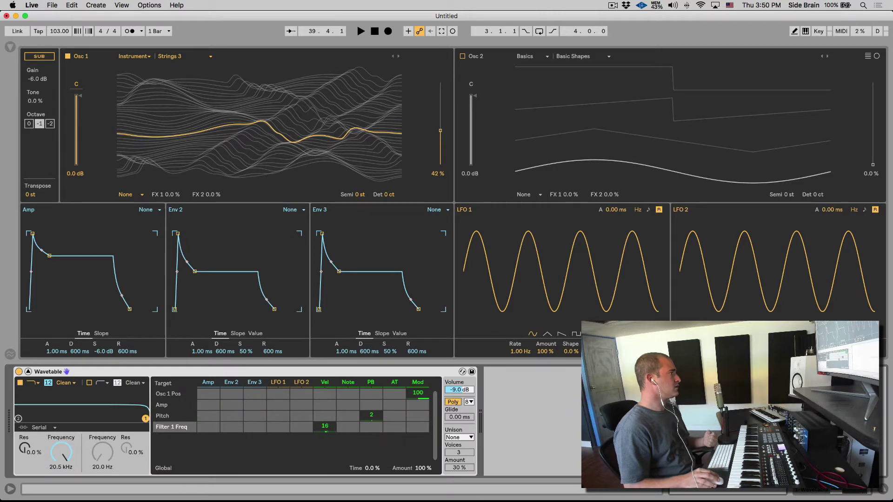
{"action": "left_click_drag", "start_coordinate": [47, 457], "coordinate": [46, 474]}
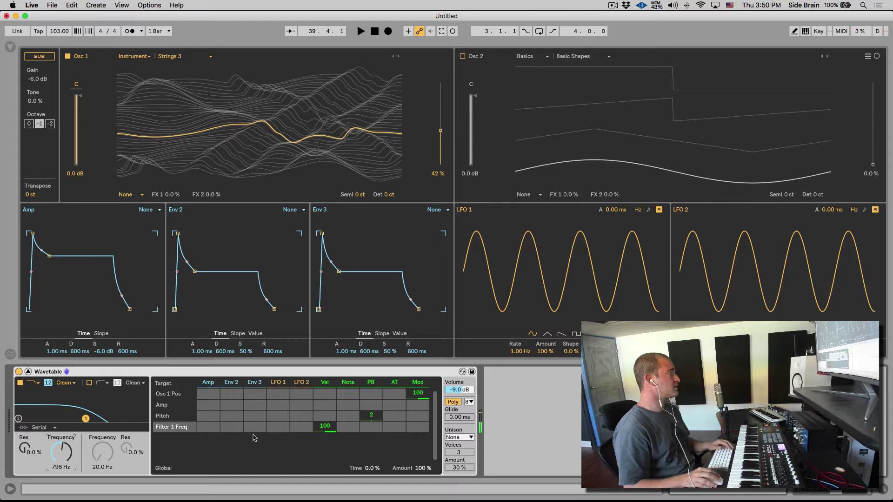
- Set velocity's Filter 1 Freq amount to 47, and try velocity on Pitch at 14.2 before resetting it
{"action": "mouse_move", "coordinate": [325, 426]}
{"action": "left_mouse_down"}
{"action": "mouse_move", "coordinate": [325, 451]}
{"action": "mouse_move", "coordinate": [328, 429]}
{"action": "left_mouse_up"}
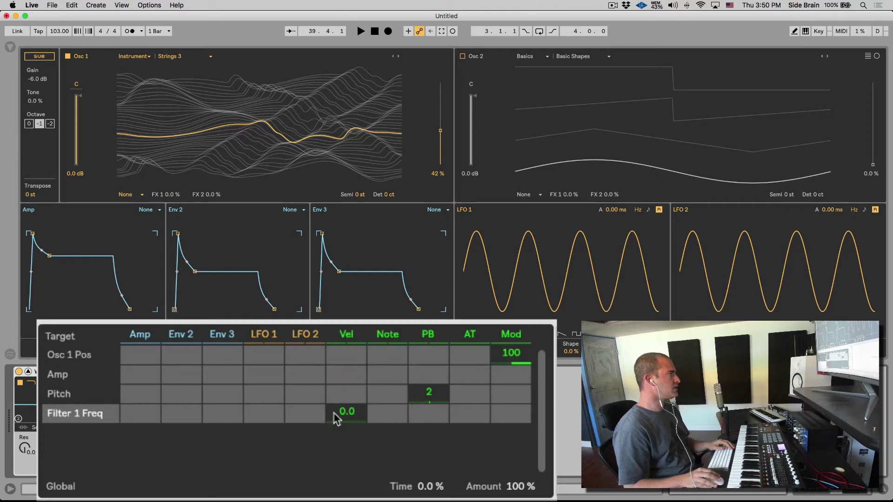
{"action": "left_click_drag", "start_coordinate": [342, 397], "coordinate": [342, 389]}
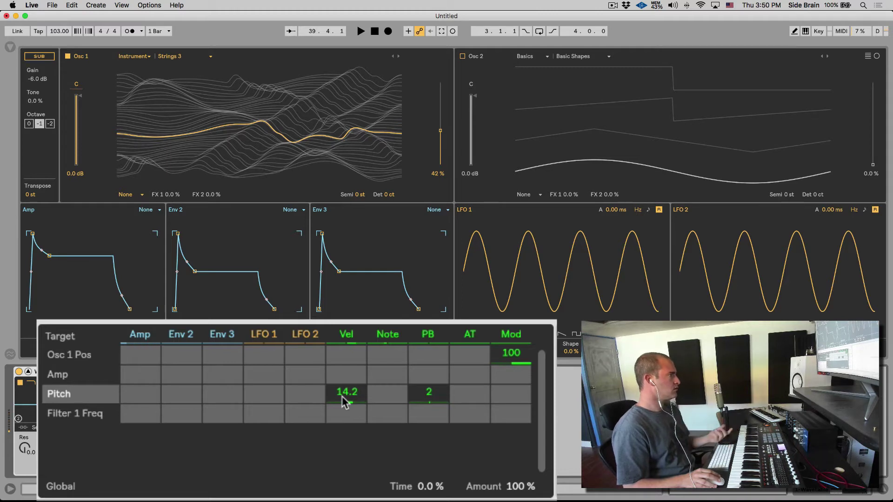
{"action": "double_click", "coordinate": [341, 396]}
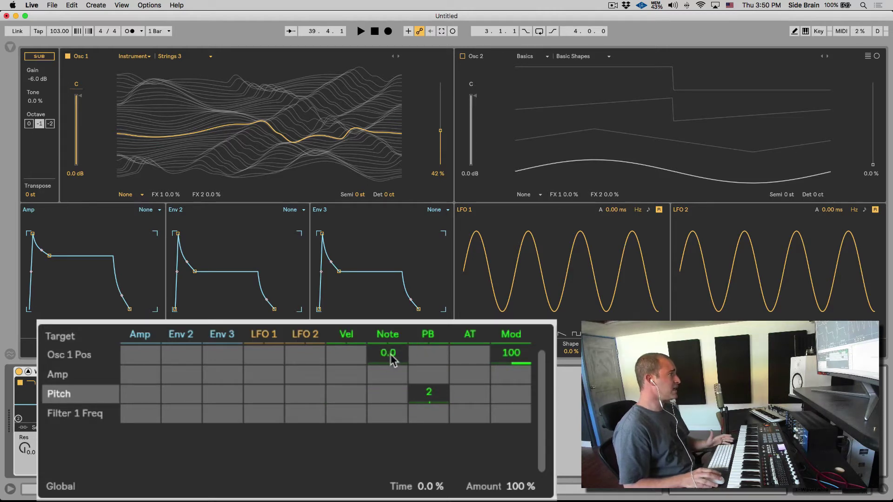
{"action": "left_click_drag", "start_coordinate": [390, 361], "coordinate": [392, 362]}
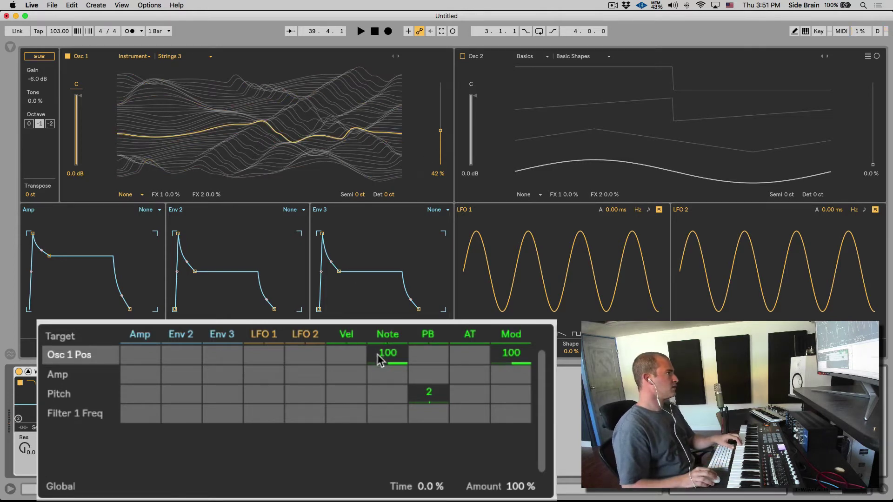
{"action": "left_click_drag", "start_coordinate": [379, 353], "coordinate": [379, 393]}
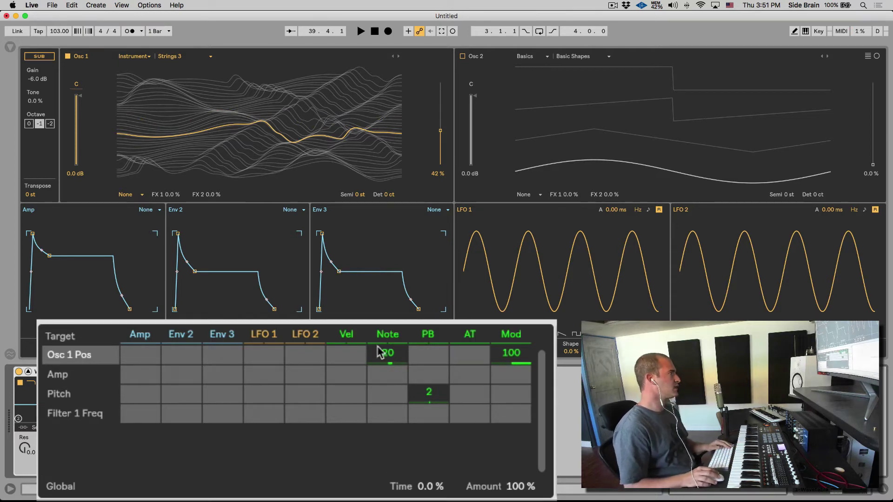
{"action": "mouse_move", "coordinate": [379, 353]}
{"action": "left_mouse_down"}
{"action": "mouse_move", "coordinate": [379, 373]}
{"action": "mouse_move", "coordinate": [384, 351]}
{"action": "mouse_move", "coordinate": [388, 361]}
{"action": "left_mouse_up"}
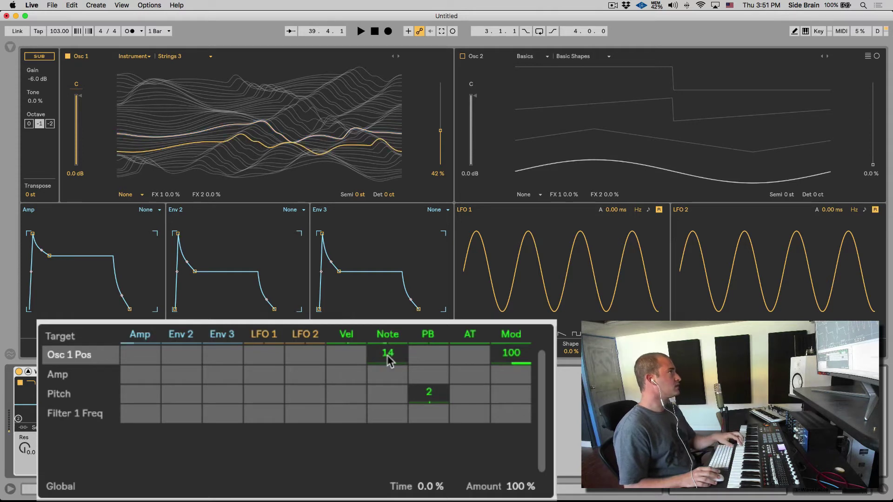
{"action": "double_click", "coordinate": [388, 358]}
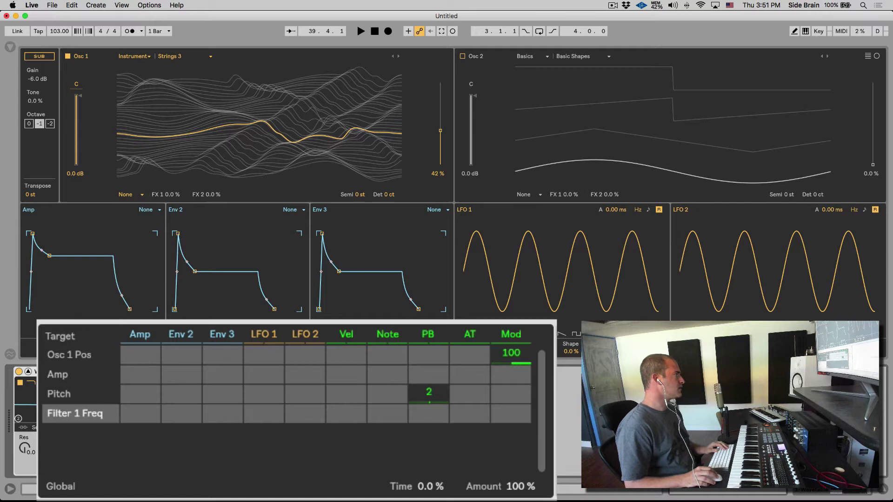
- Route Note to Filter 1 Freq, raising the amount from 33 to 70
{"action": "left_click_drag", "start_coordinate": [374, 415], "coordinate": [379, 416]}
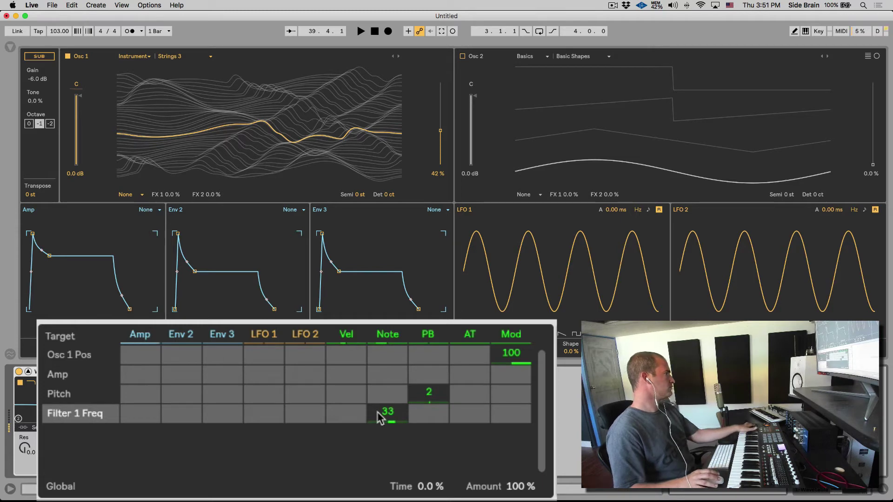
{"action": "left_click", "coordinate": [379, 415]}
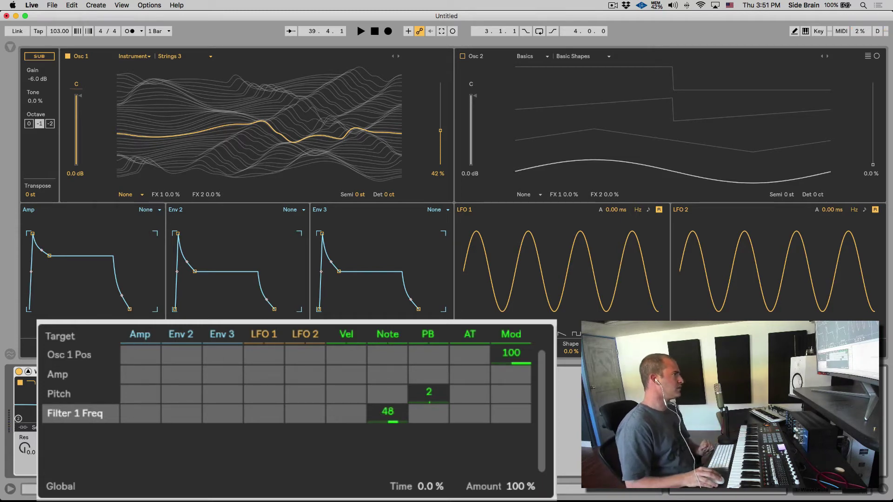
{"action": "mouse_move", "coordinate": [379, 416]}
{"action": "left_mouse_down"}
{"action": "mouse_move", "coordinate": [379, 395]}
{"action": "mouse_move", "coordinate": [379, 435]}
{"action": "mouse_move", "coordinate": [367, 425]}
{"action": "left_mouse_up"}
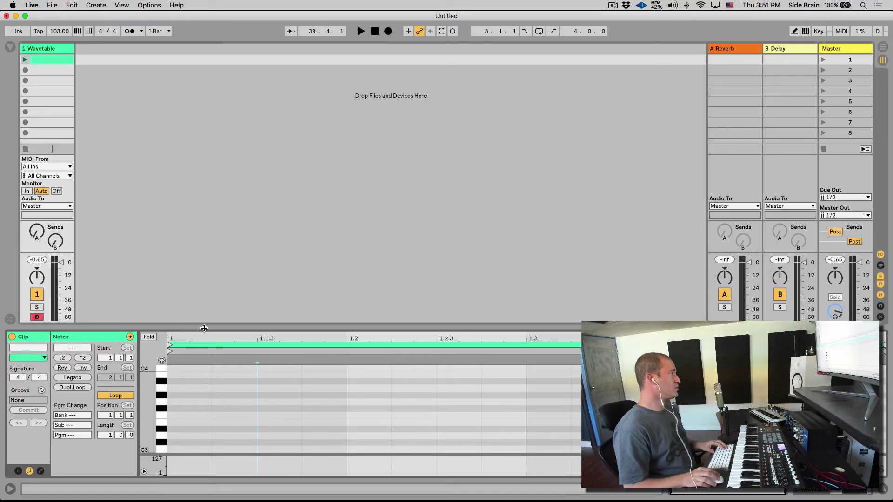
- Draw a clip Pitch Bend envelope with a breakpoint at 1.1.3 rising to 8191, then return to Wavetable
{"action": "left_click_drag", "start_coordinate": [200, 327], "coordinate": [201, 232]}
{"action": "left_click", "coordinate": [40, 471]}
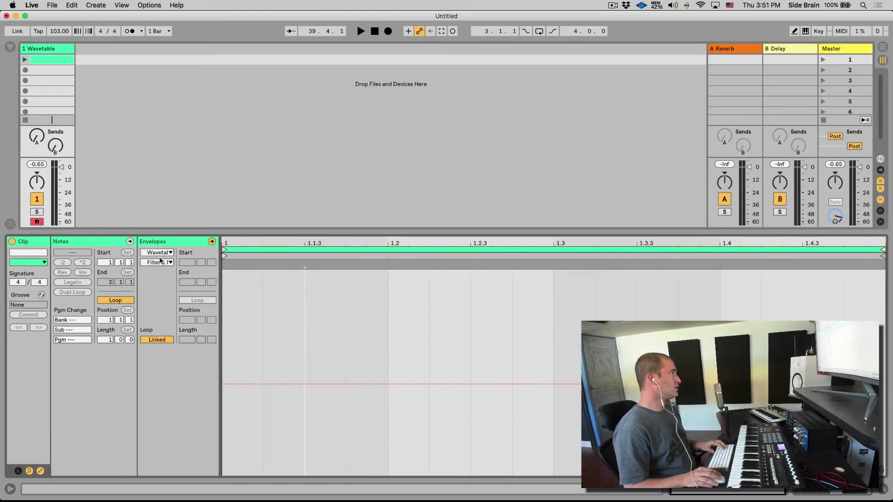
{"action": "left_click", "coordinate": [157, 262]}
{"action": "left_click", "coordinate": [157, 269]}
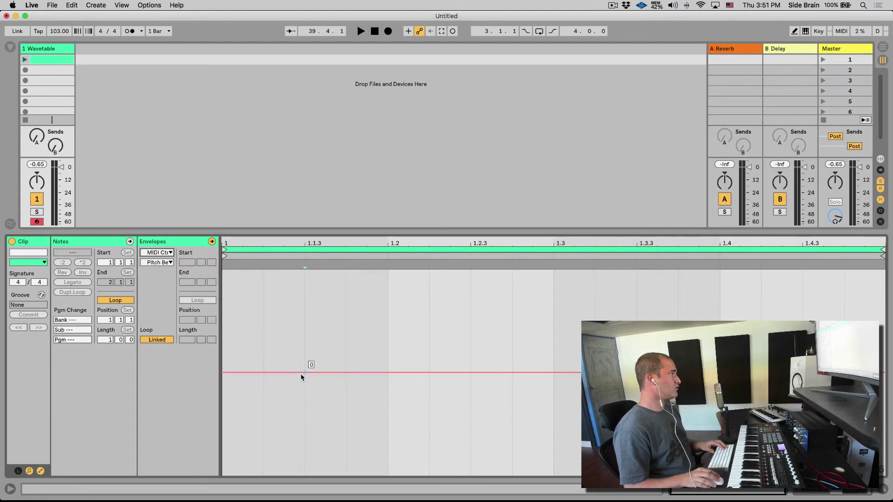
{"action": "left_click", "coordinate": [304, 372]}
{"action": "mouse_move", "coordinate": [346, 372]}
{"action": "left_mouse_down"}
{"action": "mouse_move", "coordinate": [346, 271]}
{"action": "mouse_move", "coordinate": [346, 472]}
{"action": "mouse_move", "coordinate": [347, 373]}
{"action": "left_mouse_up"}
{"action": "key", "text": "shift+Tab"}
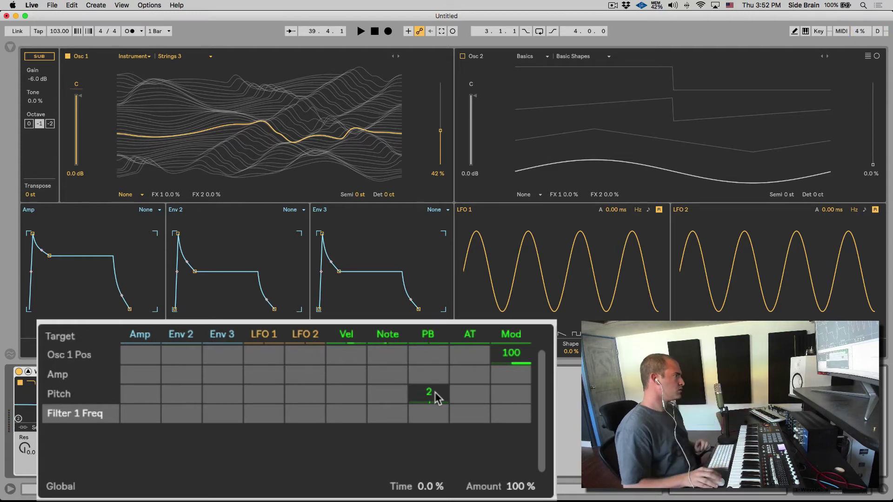
- Test Pitch Bend on Pitch at 48 and on Osc 1 Pos at 100, resetting both to zero
{"action": "left_click_drag", "start_coordinate": [434, 392], "coordinate": [442, 392]}
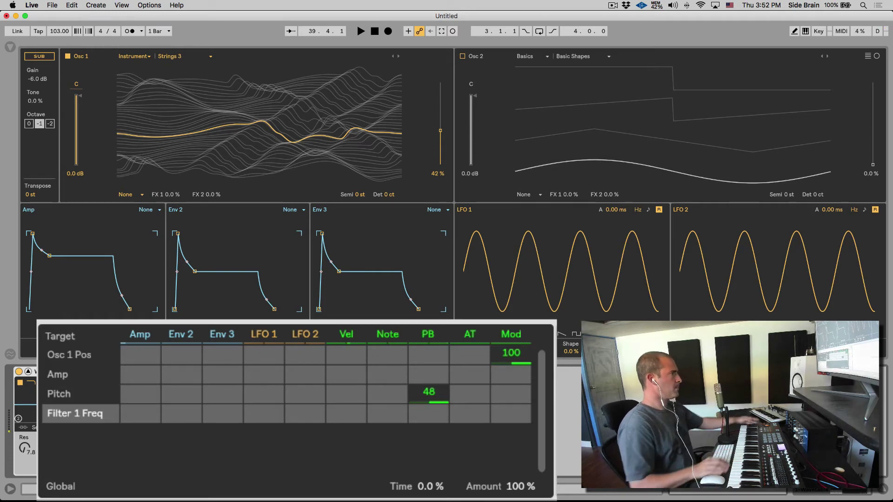
{"action": "double_click", "coordinate": [425, 396]}
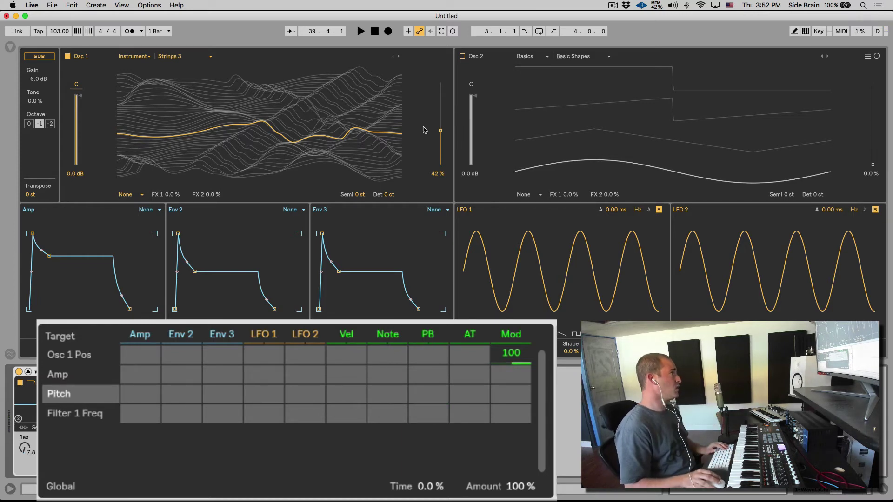
{"action": "left_click_drag", "start_coordinate": [424, 359], "coordinate": [433, 358]}
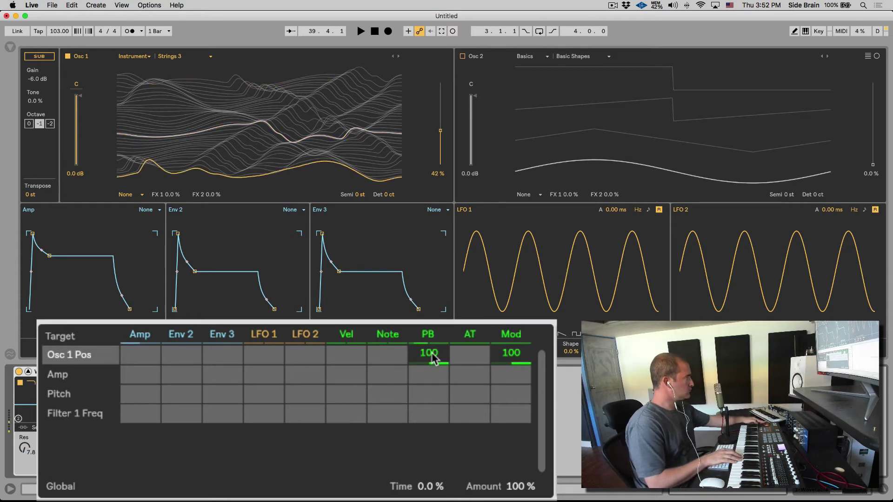
{"action": "double_click", "coordinate": [432, 358]}
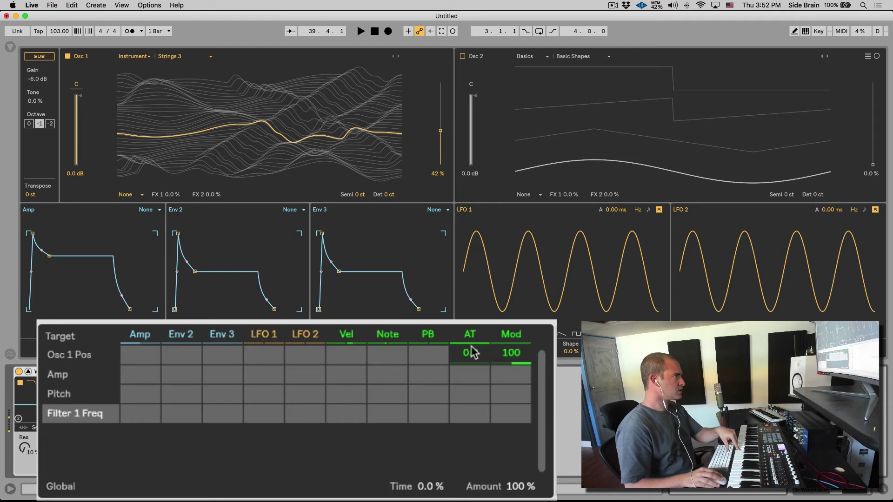
- Set aftertouch on Pitch to 0.8, lower Osc 1 position to 22%, and briefly try aftertouch on Filter 1 Freq
{"action": "left_click", "coordinate": [479, 396]}
{"action": "left_click_drag", "start_coordinate": [478, 397], "coordinate": [478, 391]}
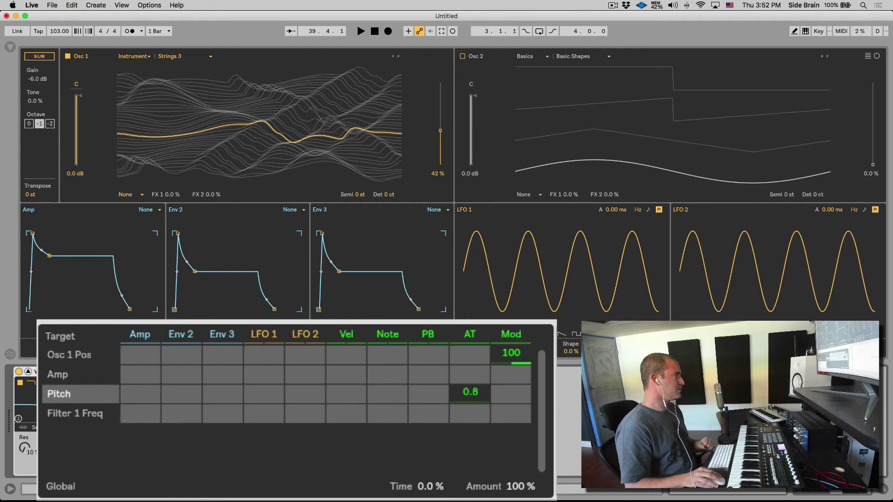
{"action": "left_click", "coordinate": [469, 414]}
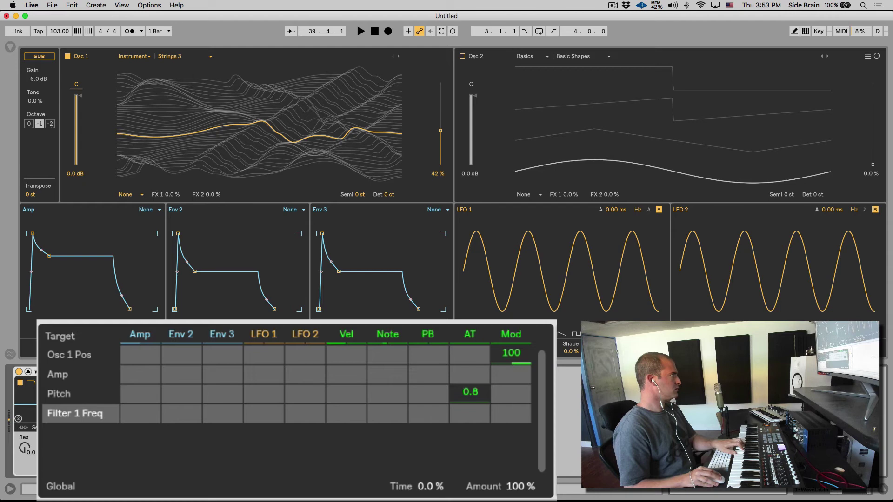
{"action": "left_click_drag", "start_coordinate": [439, 132], "coordinate": [440, 149]}
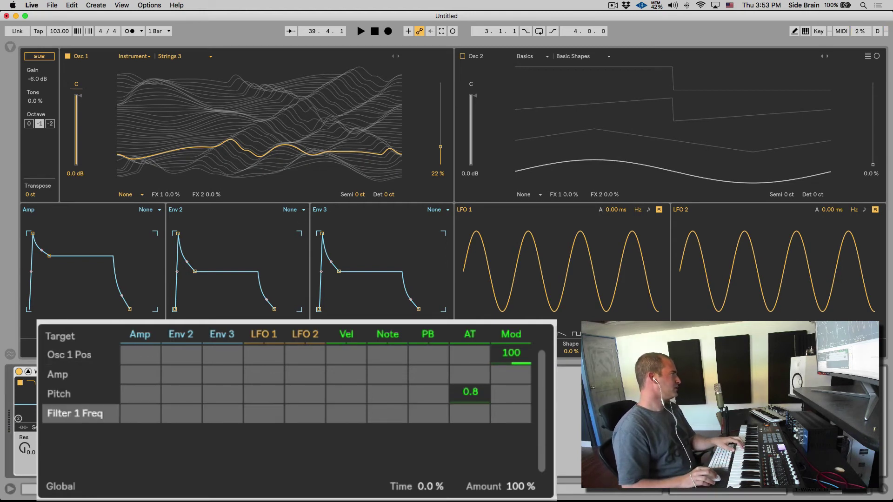
{"action": "left_click_drag", "start_coordinate": [473, 413], "coordinate": [479, 415]}
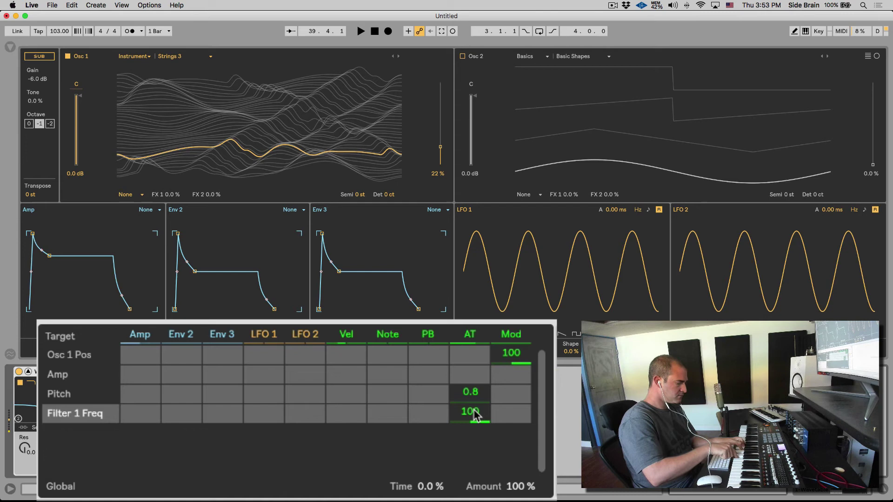
{"action": "double_click", "coordinate": [470, 412]}
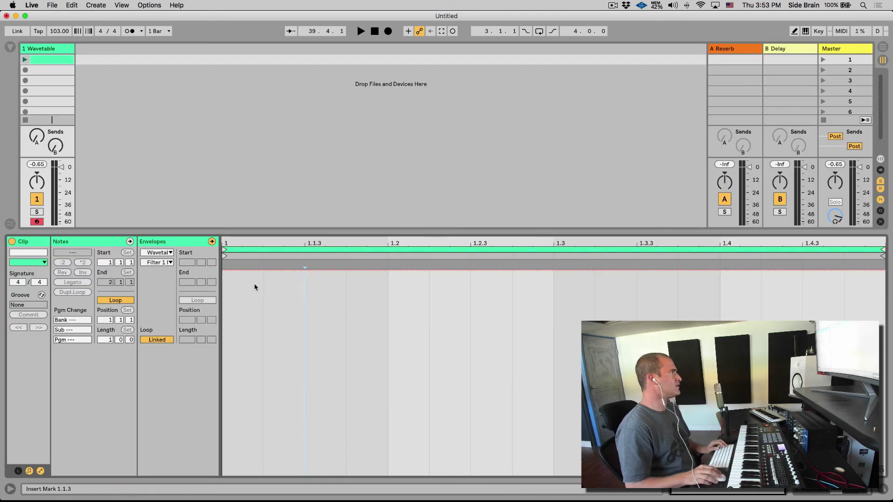
- Add an F2 note near the clip start and show its Pitch Bend envelope
{"action": "left_click", "coordinate": [79, 241]}
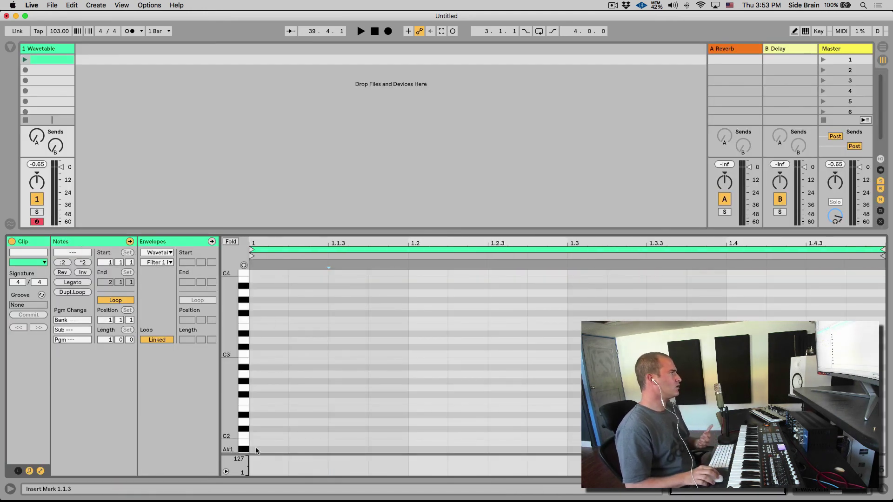
{"action": "double_click", "coordinate": [307, 402]}
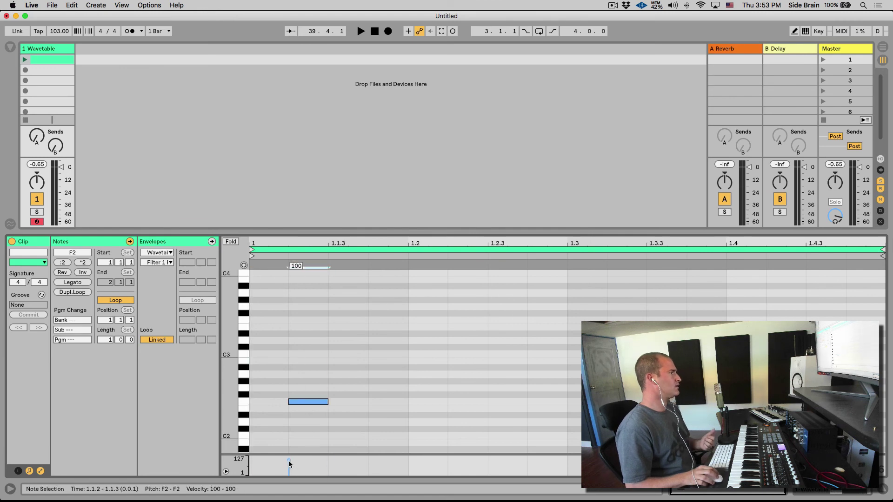
{"action": "left_click", "coordinate": [157, 253]}
{"action": "left_click", "coordinate": [157, 262]}
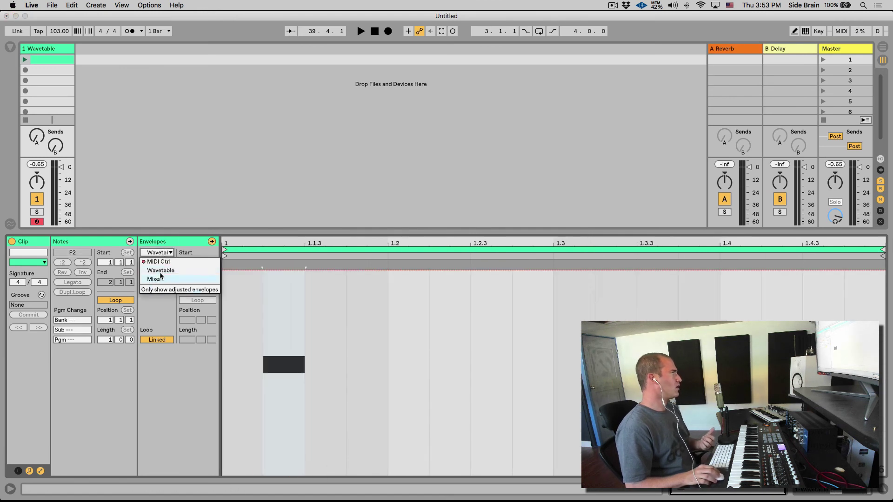
{"action": "left_click", "coordinate": [165, 266]}
- Check the Channel Pressure envelope, switch back to Pitch Bend, and return to the Wavetable device
{"action": "left_click", "coordinate": [165, 263]}
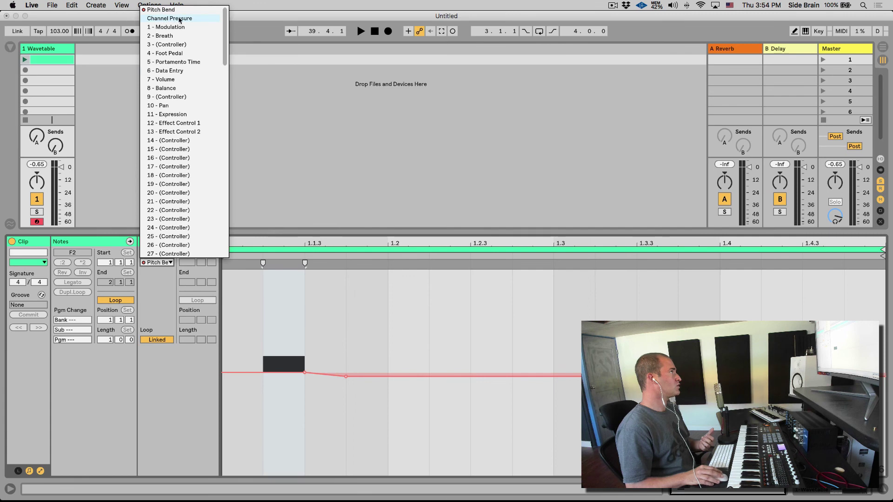
{"action": "left_click", "coordinate": [180, 18]}
{"action": "left_click", "coordinate": [157, 262]}
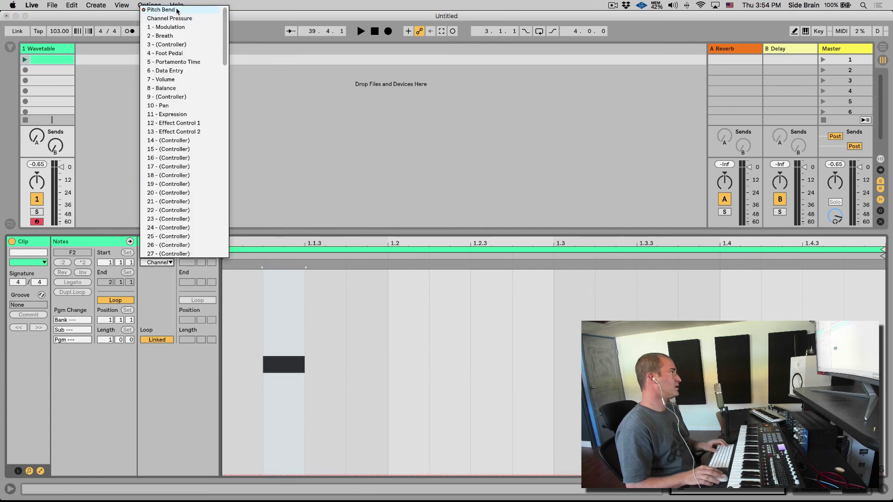
{"action": "left_click", "coordinate": [180, 9]}
{"action": "key", "text": "shift+Tab"}
{"action": "key", "text": "shift+Tab"}
{"action": "key", "text": "shift+Tab"}
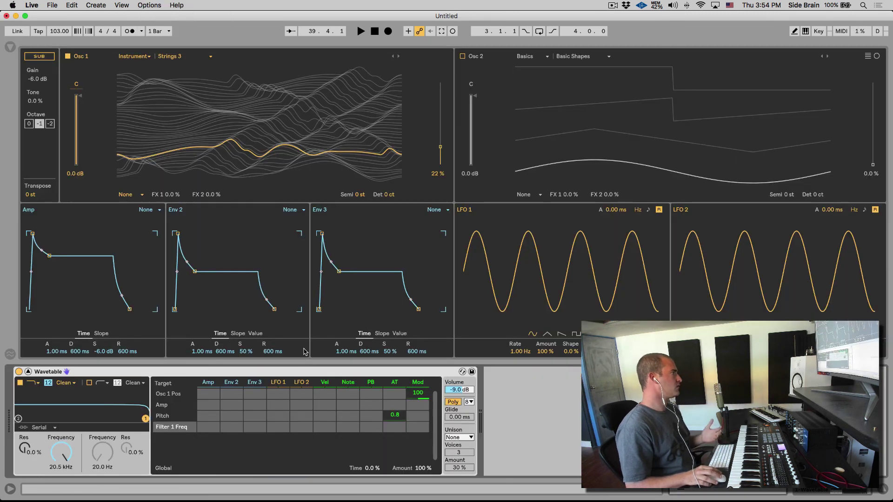